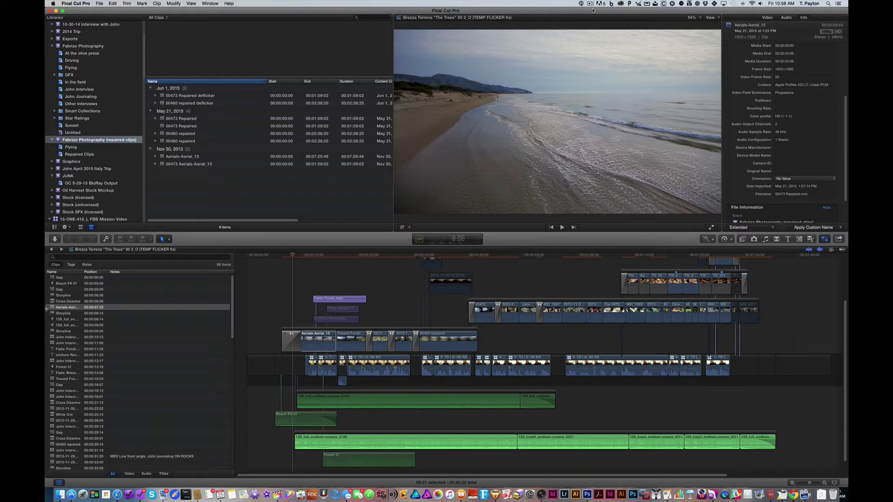
Skim the edit's beach shot, then load the original 00473 Aerials-Aerial_15 footage.
click(299, 256)
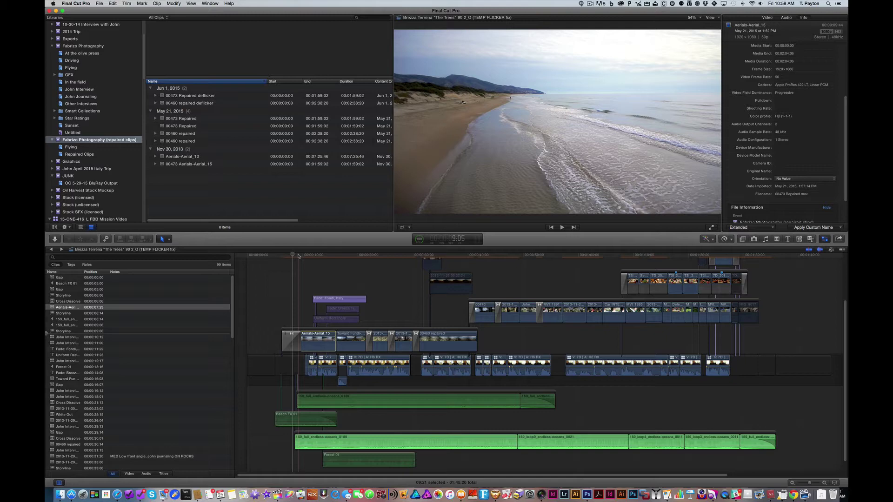
click(298, 256)
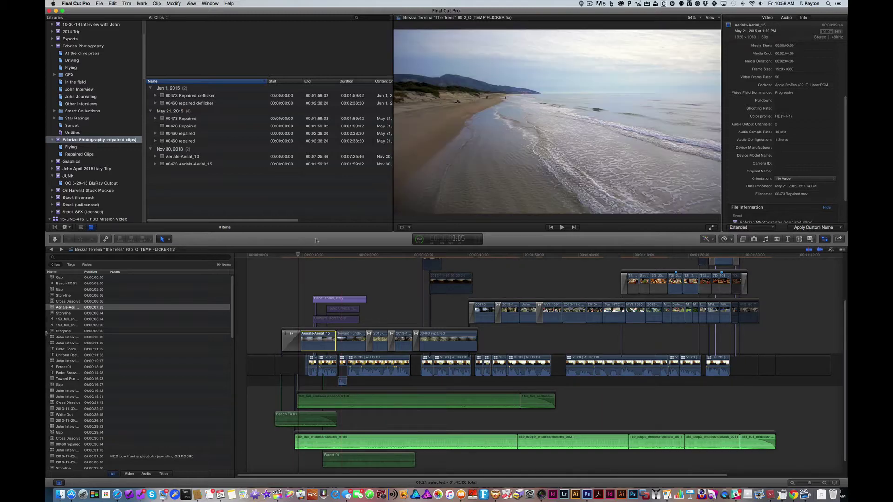
click(296, 256)
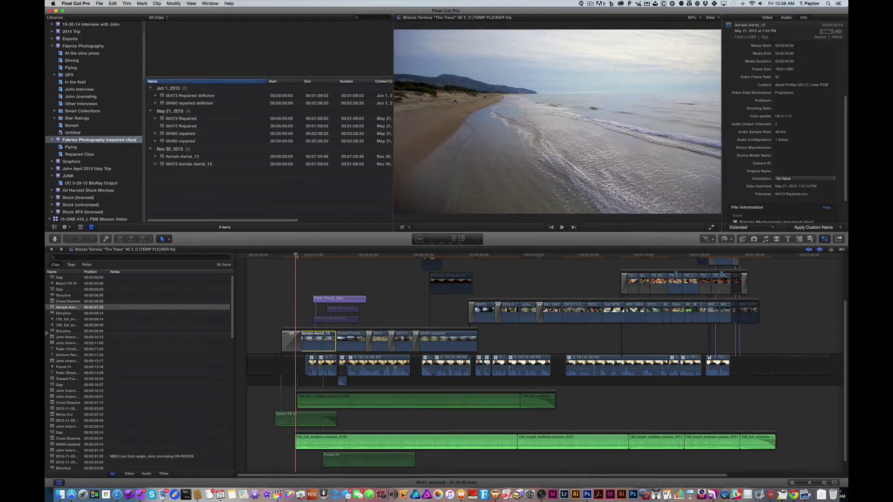
click(223, 164)
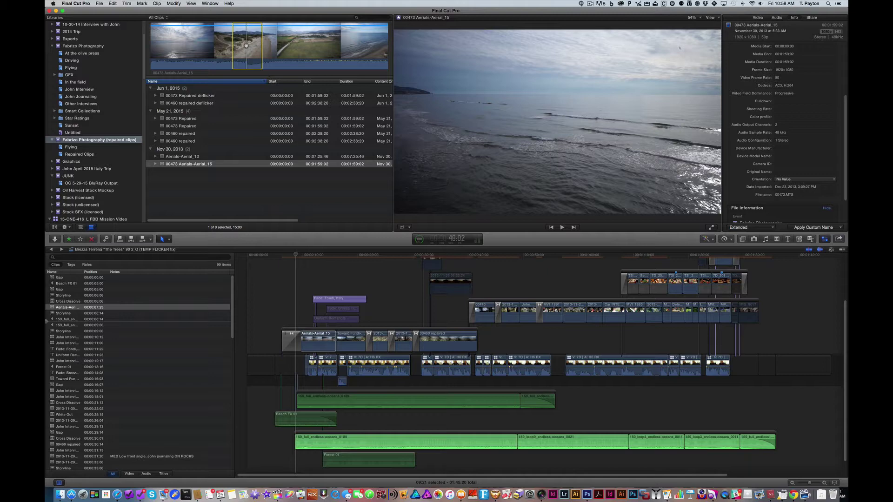
Play and stop the original drone footage a few times to review it.
key(space)
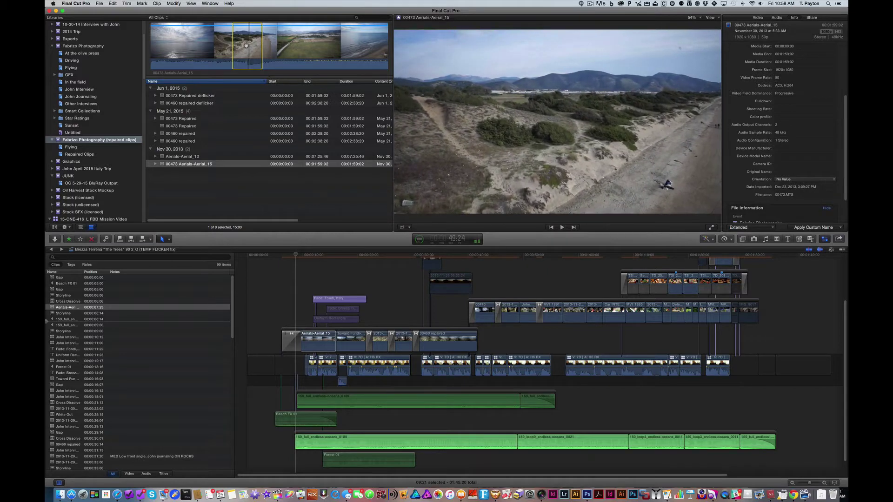
key(space)
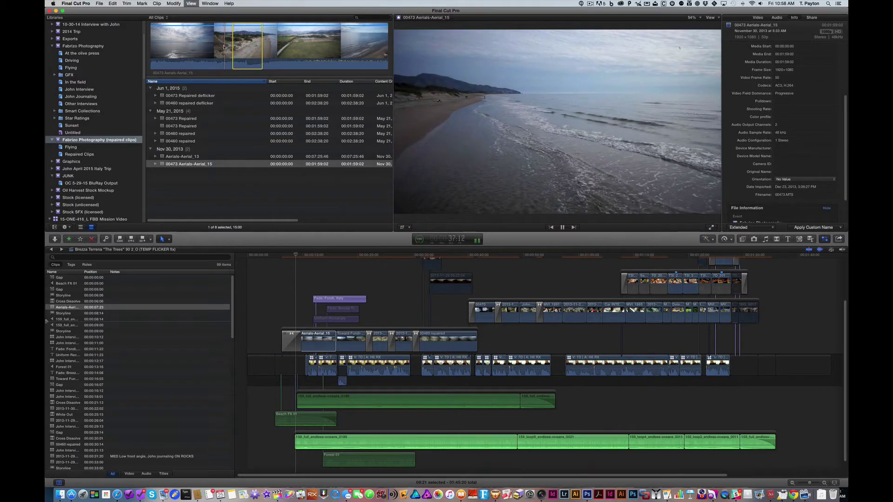
key(space)
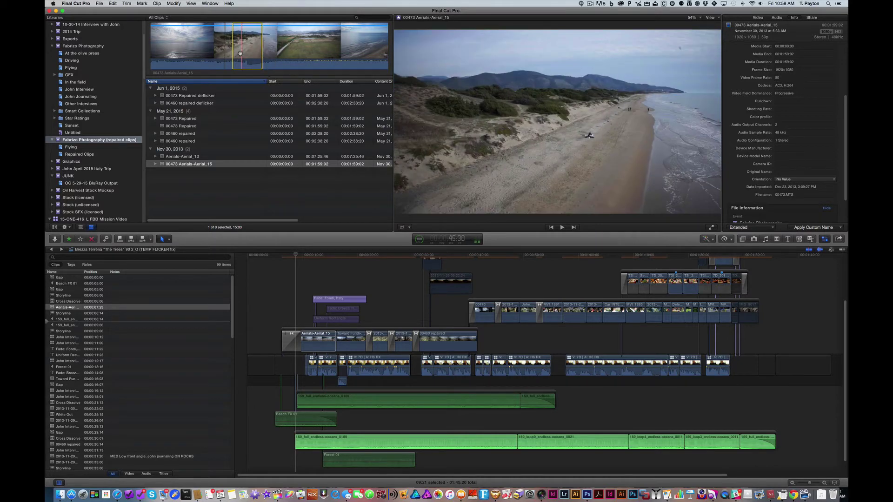
key(space)
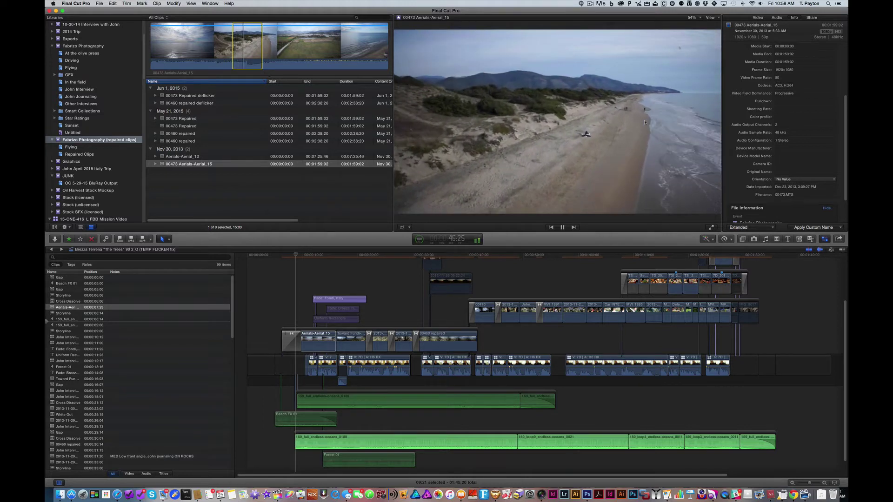
key(space)
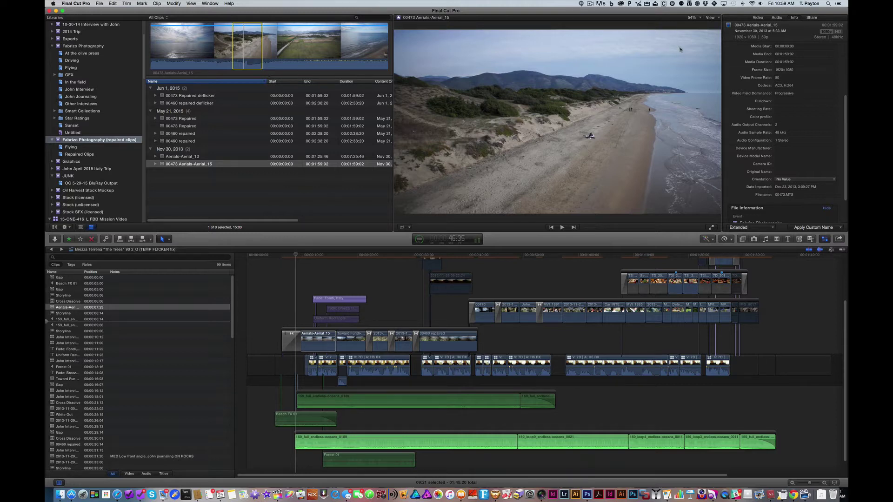
Load the deflickered 00473 Repaired clip and play it in the viewer.
click(201, 120)
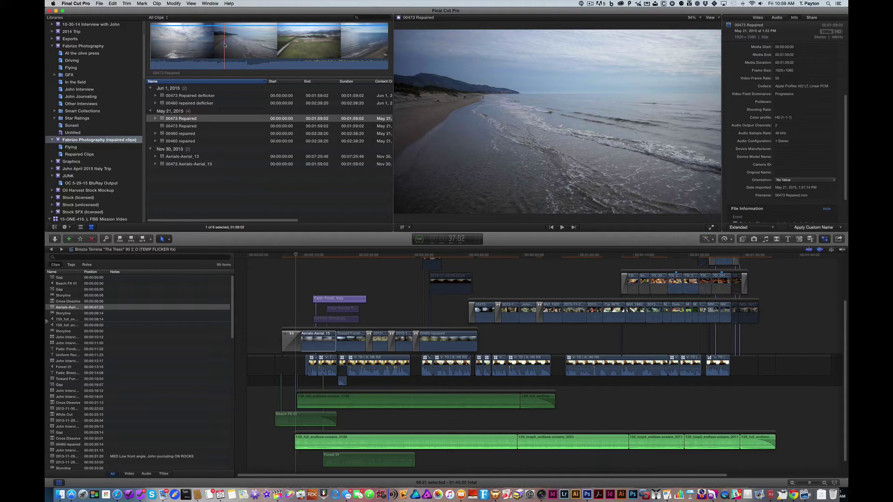
key(space)
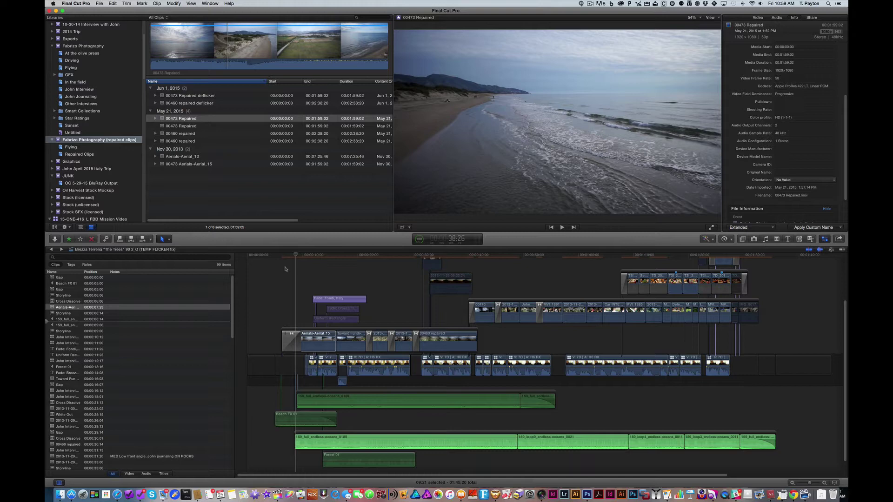
Return to the main edit near the FONDI, ITALY title and show the beach clip's effects.
click(296, 257)
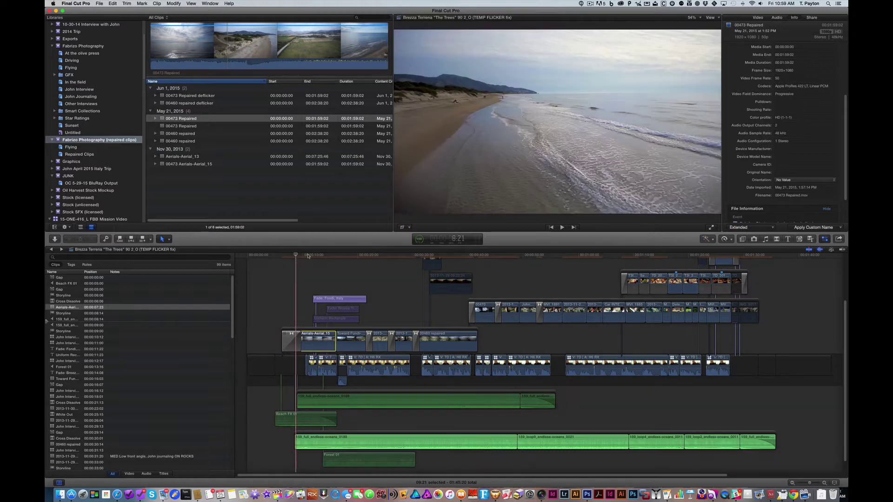
click(315, 256)
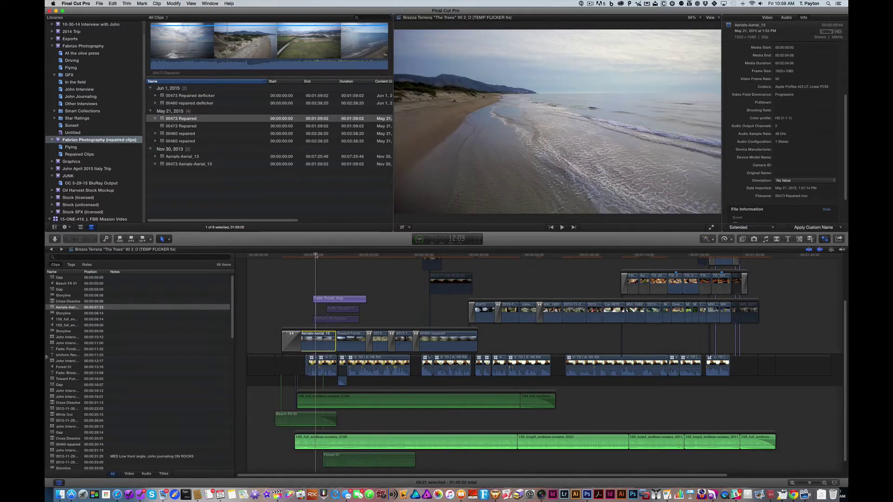
click(314, 255)
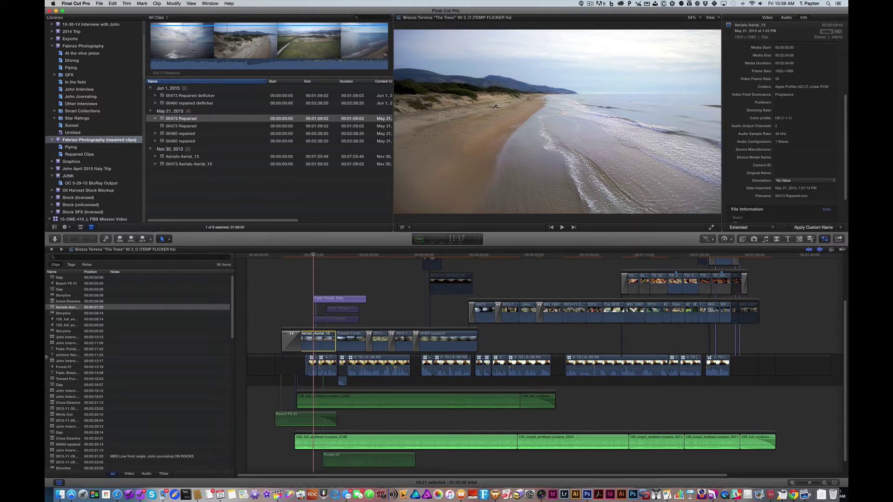
click(768, 18)
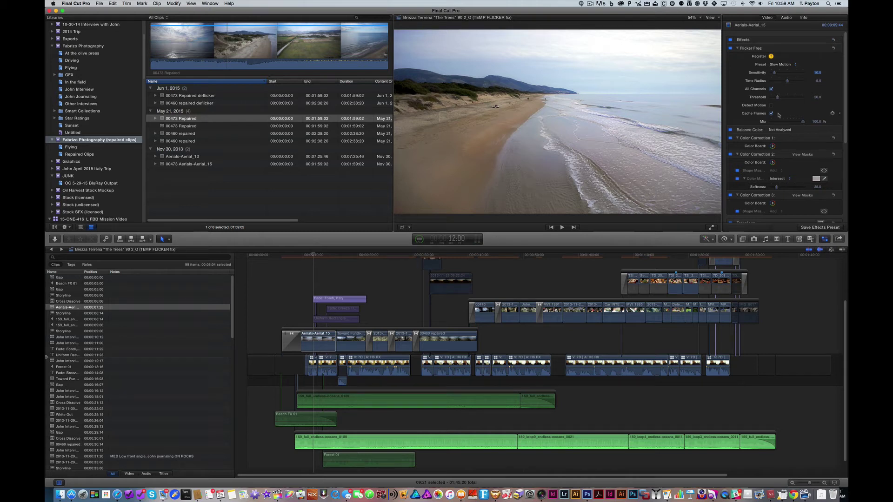
scroll(772, 107, down, 2)
scroll(753, 84, up, 2)
Play the beach shot in the edit from its start, then stop.
click(278, 256)
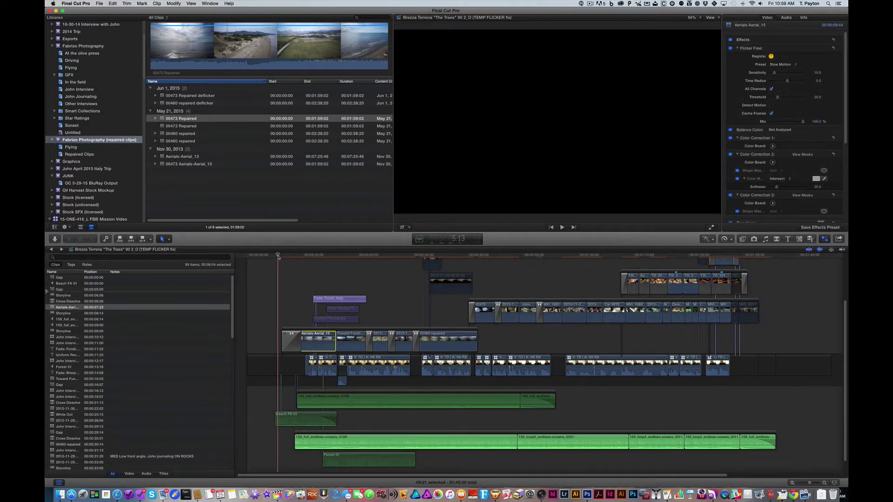
key(space)
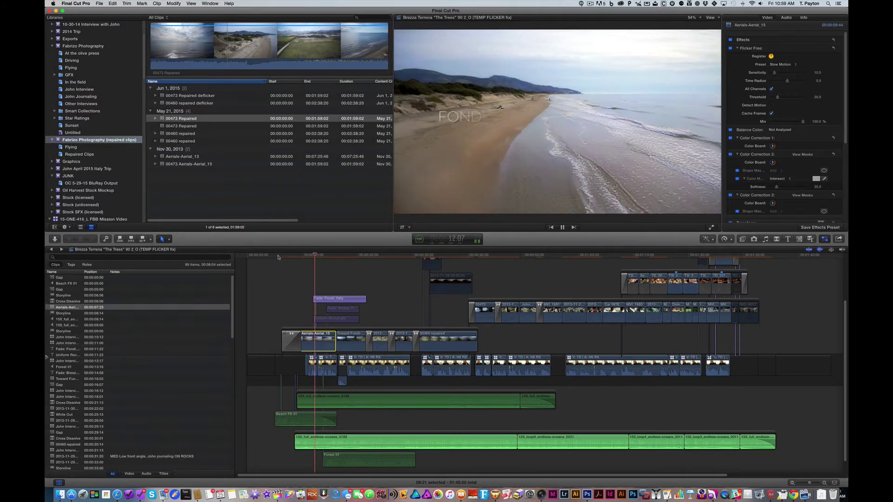
key(space)
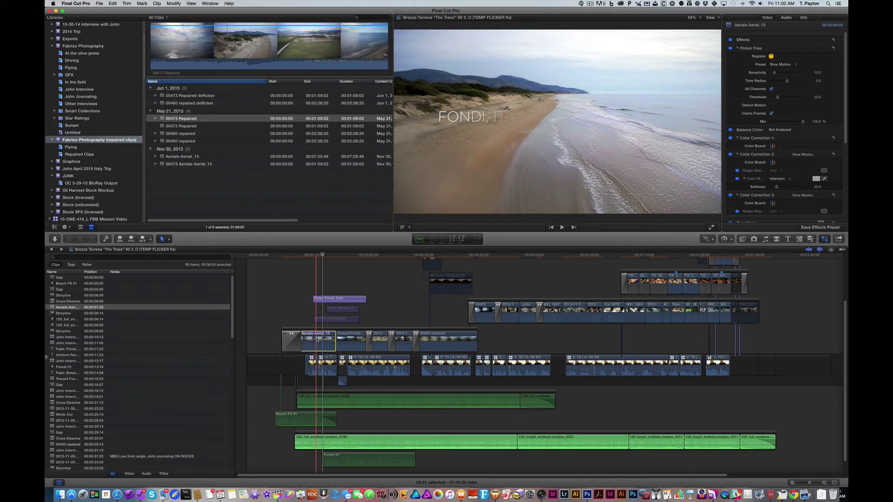
Convert the Aerials-Aerial_15 beach clip into compound clip 'Aerials-Aerial_15 CC FX' in the JUNK event.
click(74, 309)
click(74, 308)
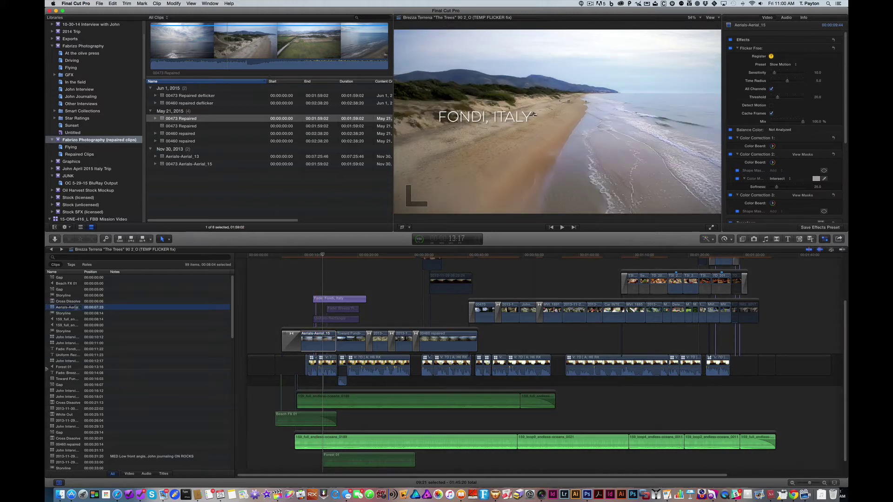
click(275, 326)
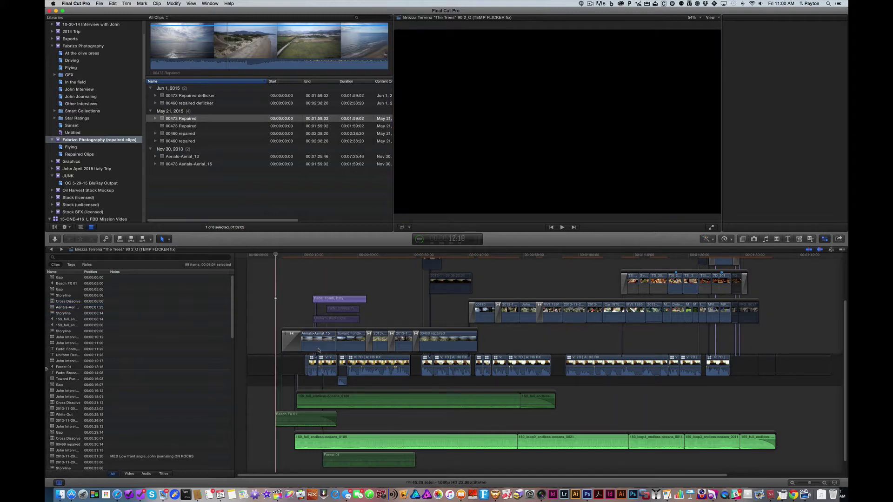
click(319, 339)
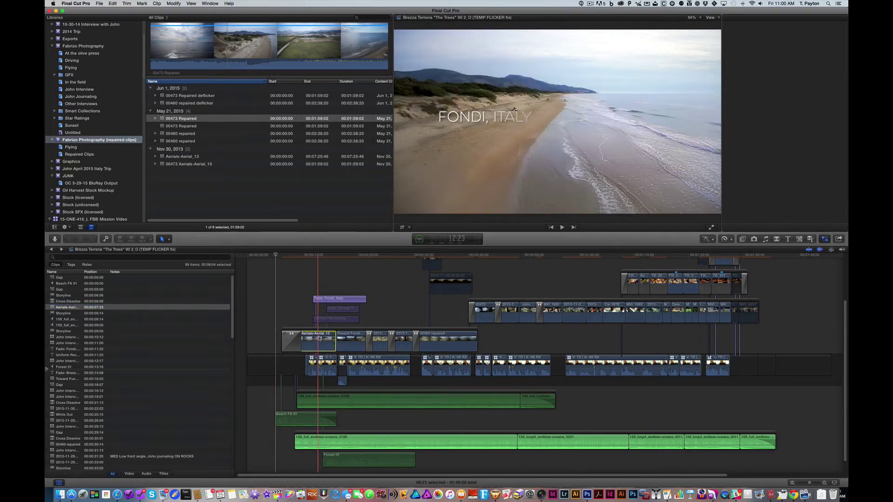
right_click(318, 338)
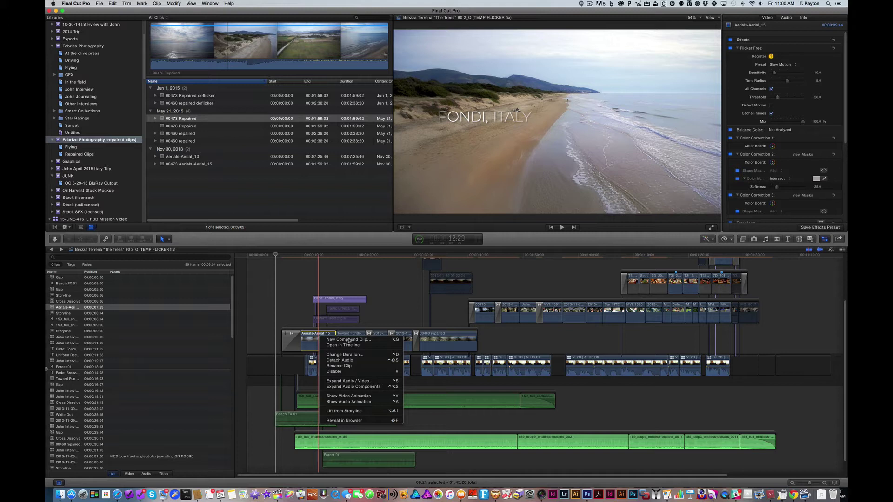
click(349, 339)
text(Aerials-Aerial_15)
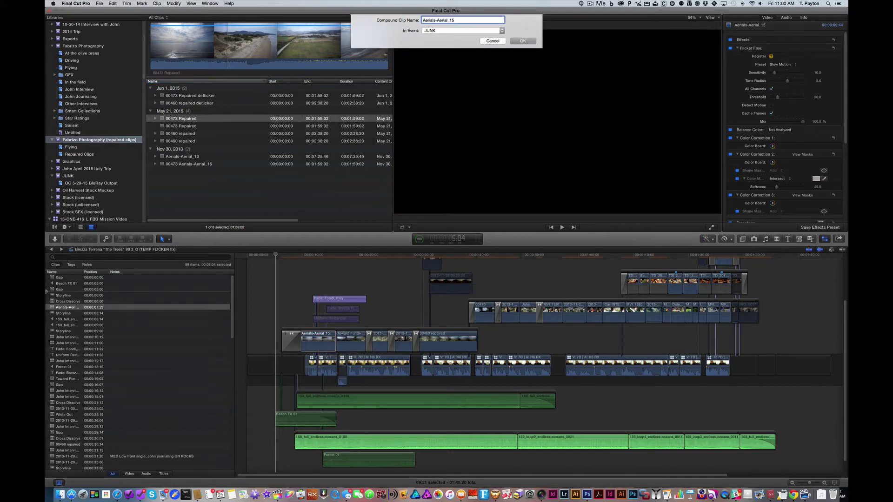
text(CC FX)
key(Return)
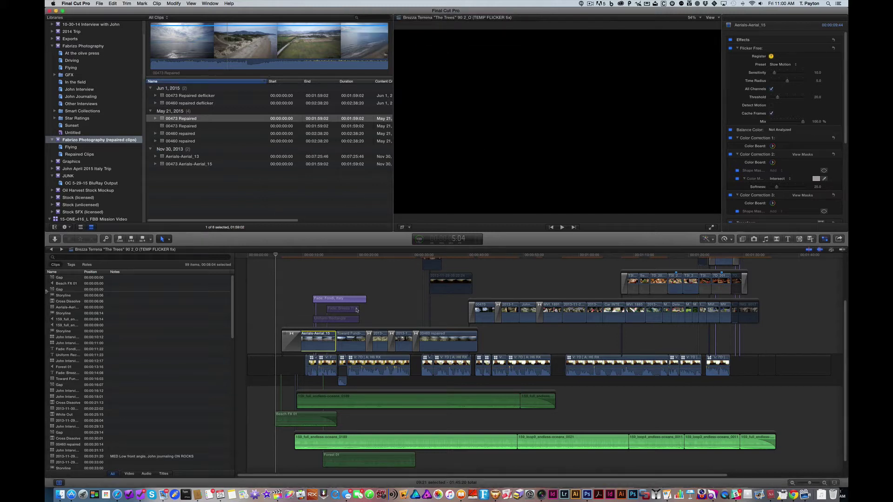
click(319, 337)
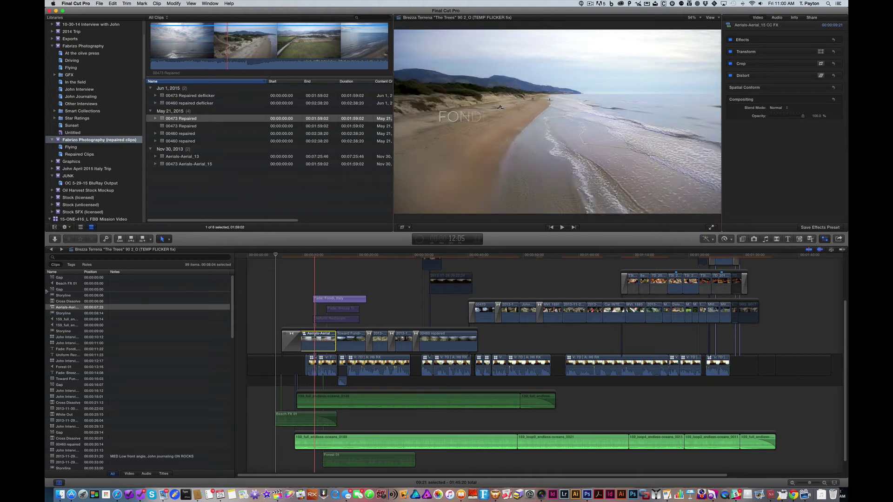
Open the CC FX compound clip, check its Flicker Free effect during playback, and open Share.
double_click(314, 337)
click(275, 361)
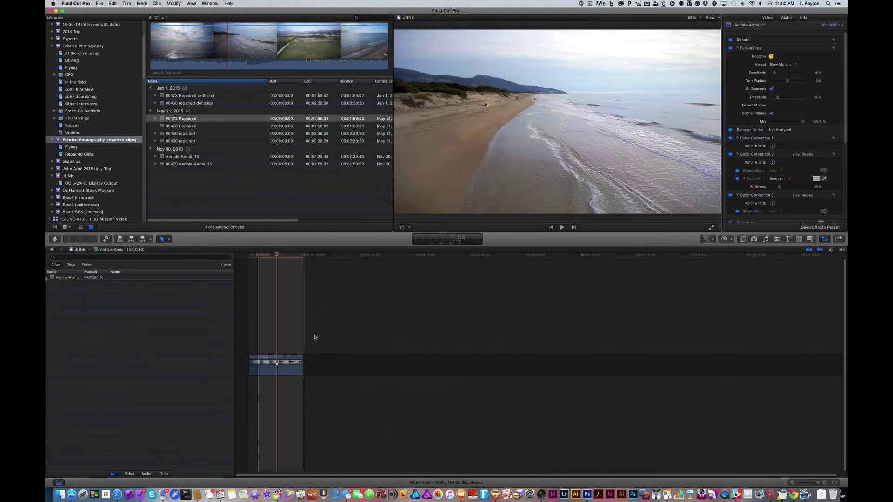
key(space)
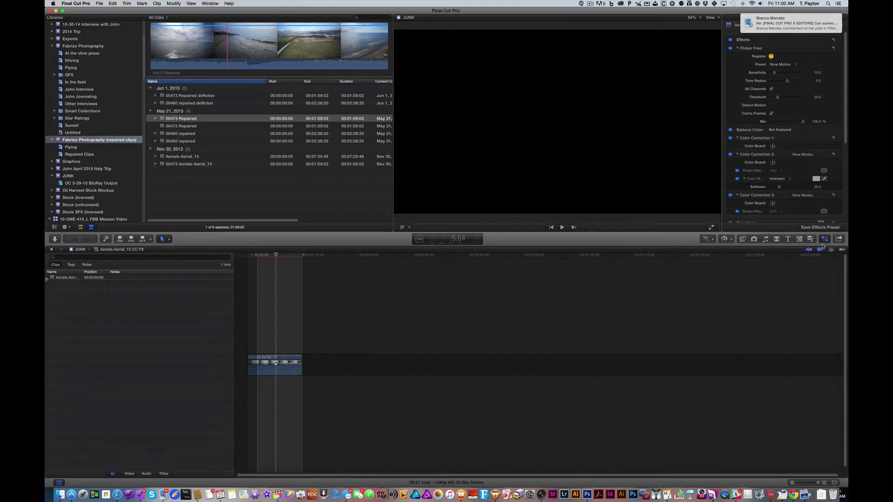
click(840, 239)
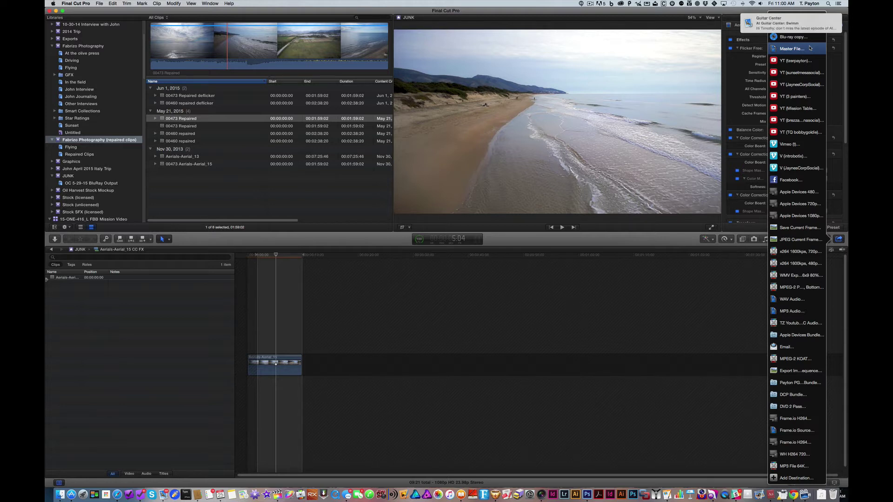
Start a Master File export of the compound clip, then cancel both the save and export dialogs.
click(810, 48)
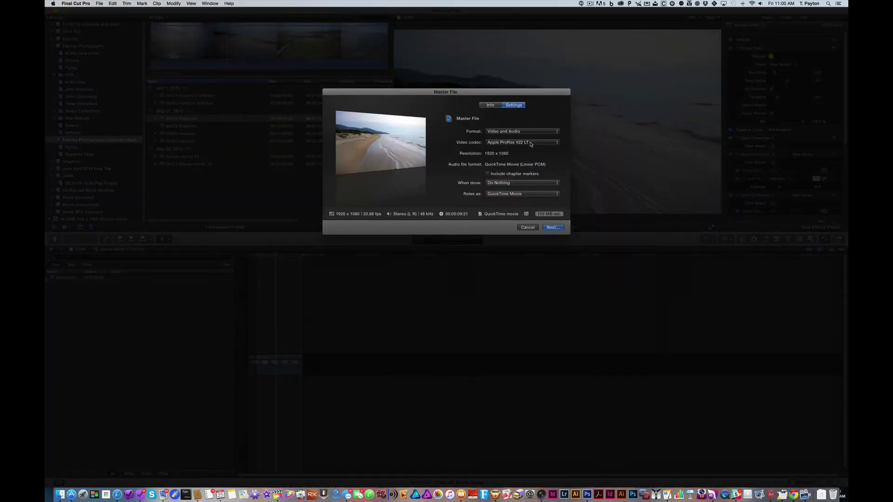
click(553, 227)
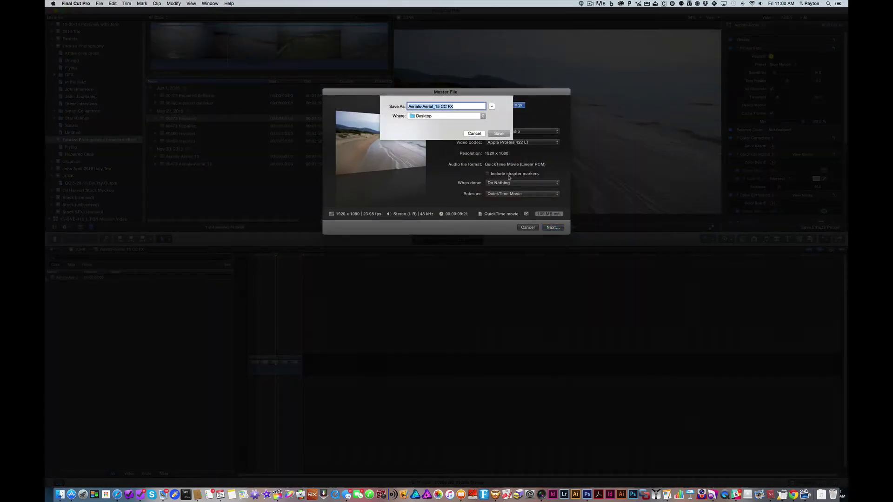
click(474, 134)
click(527, 227)
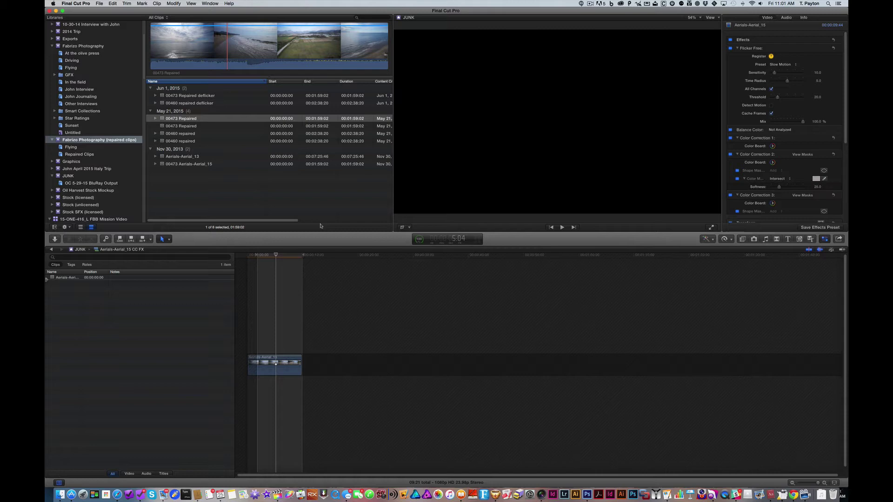
Stack Aerials-Aerial_15 FX.mov from the Desktop above the original clip and disable the original.
click(59, 494)
drag(421, 111, 246, 345)
key(super+Tab)
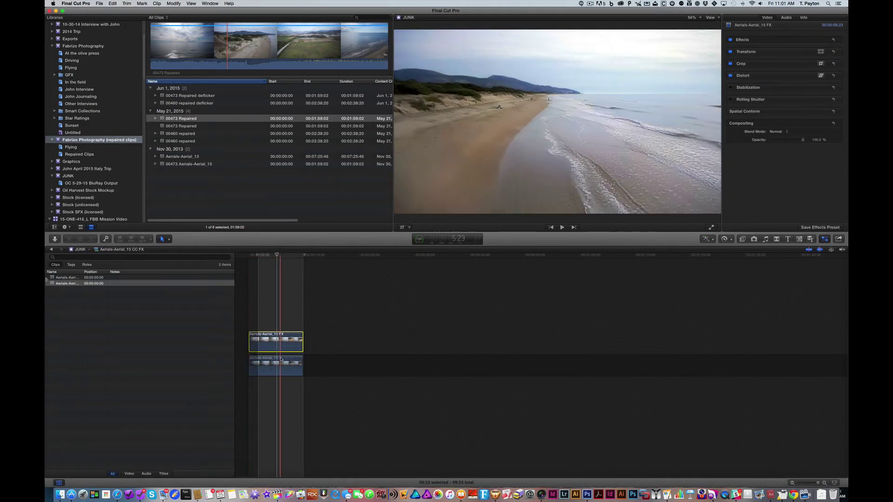
click(277, 360)
key(v)
Play the stacked clips, then return to the Brezza Terrena parent project and play it.
key(space)
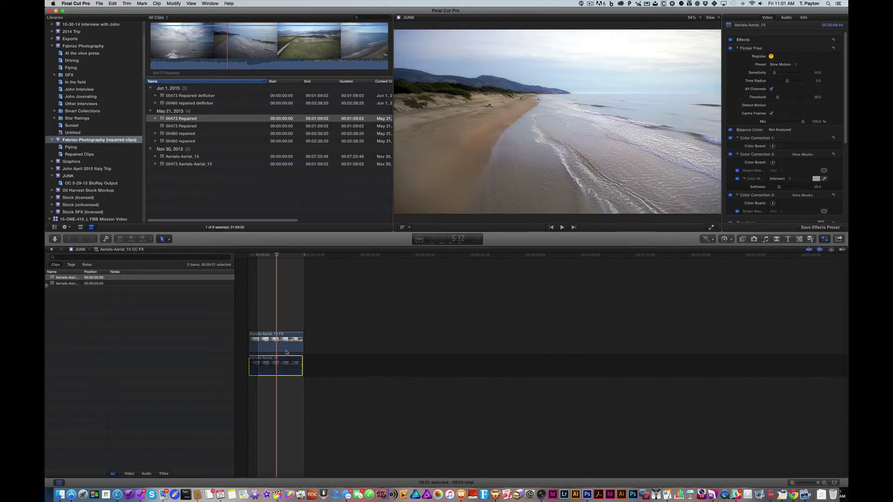
click(51, 250)
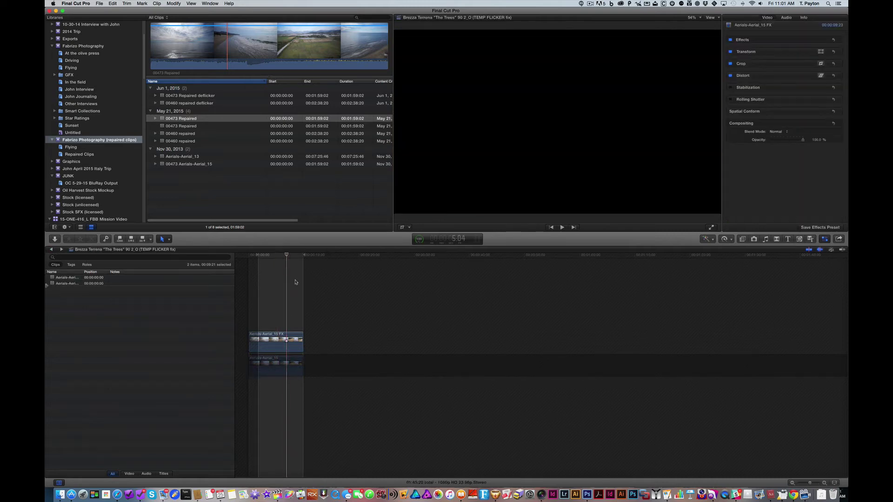
key(space)
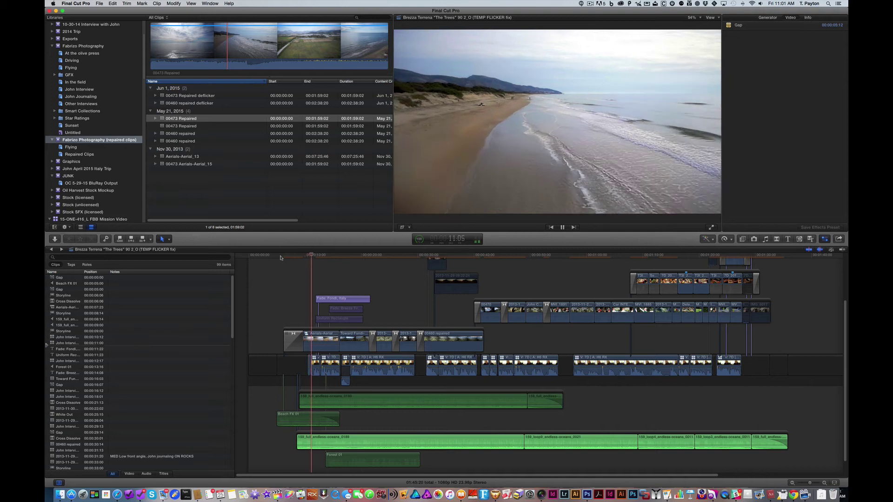
Stop playback on the FONDI, ITALY beach shot and open the interview multicam's context menu.
key(space)
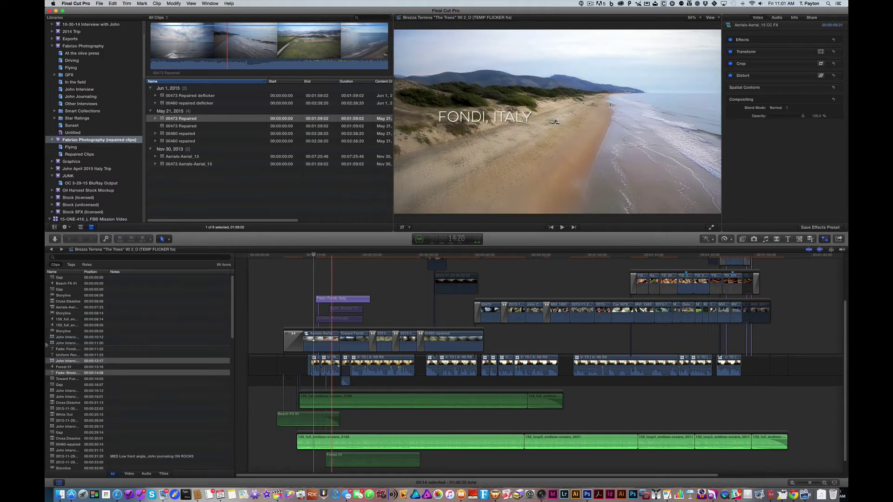
right_click(332, 361)
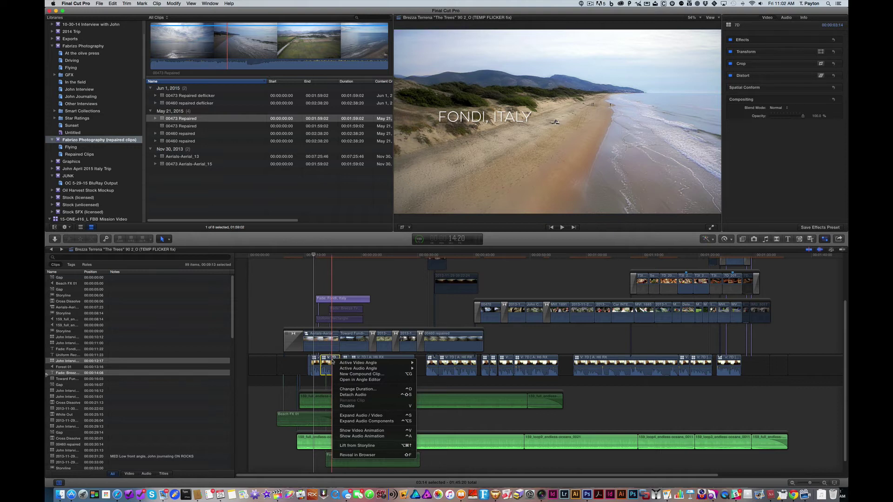
Open the interview multicam in the Angle Editor and select the H6 RX audio angle.
click(360, 379)
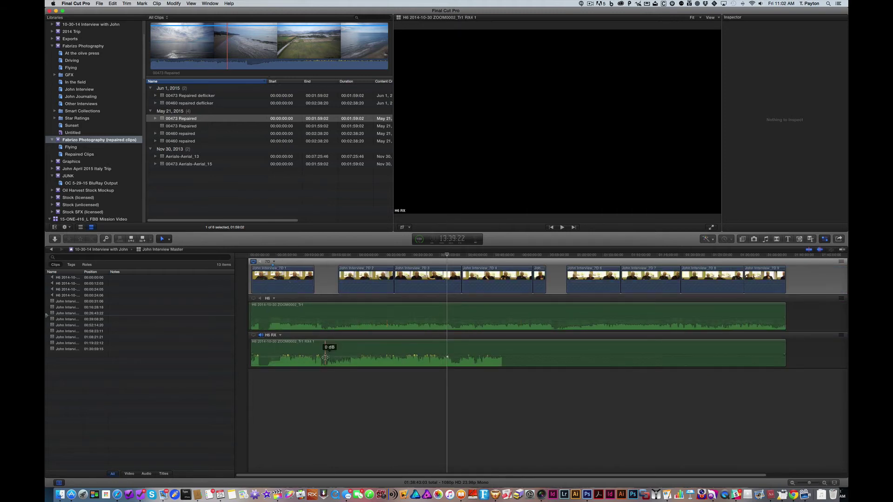
click(329, 351)
click(336, 316)
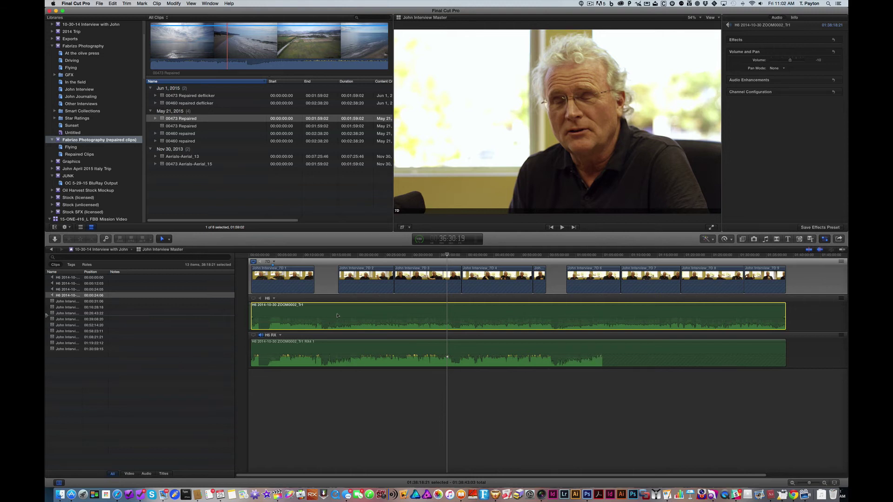
click(336, 343)
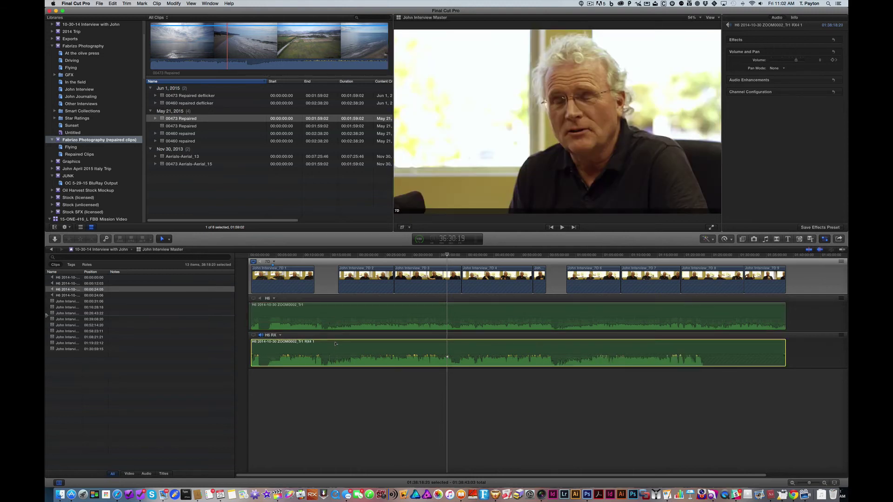
Reveal the H6 RX clip in the browser, then its .wav file in Finder.
right_click(336, 343)
click(388, 422)
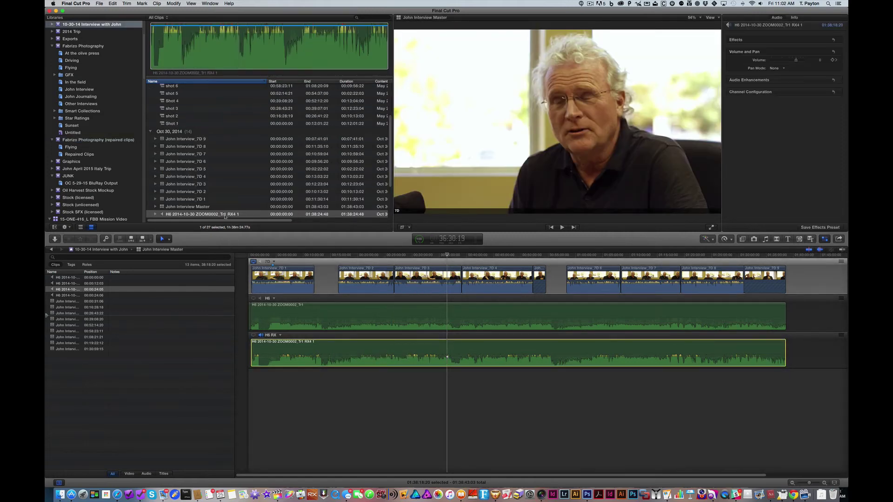
right_click(225, 215)
click(248, 265)
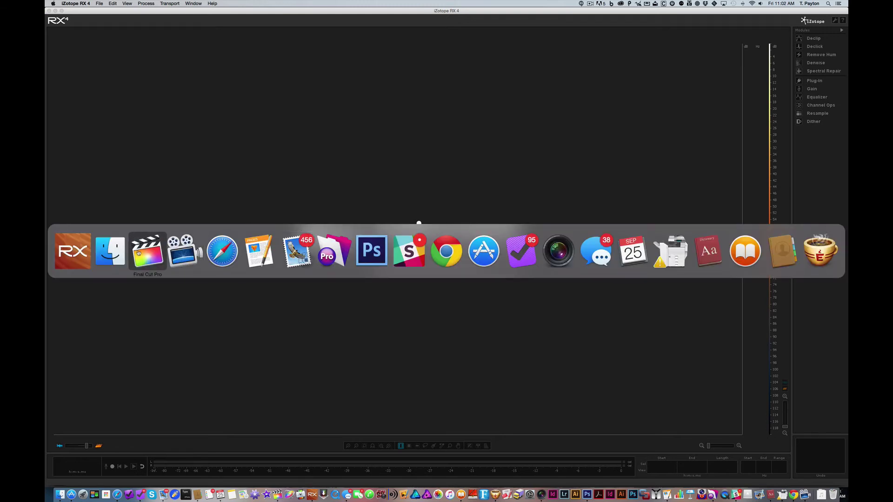
key(super+Tab)
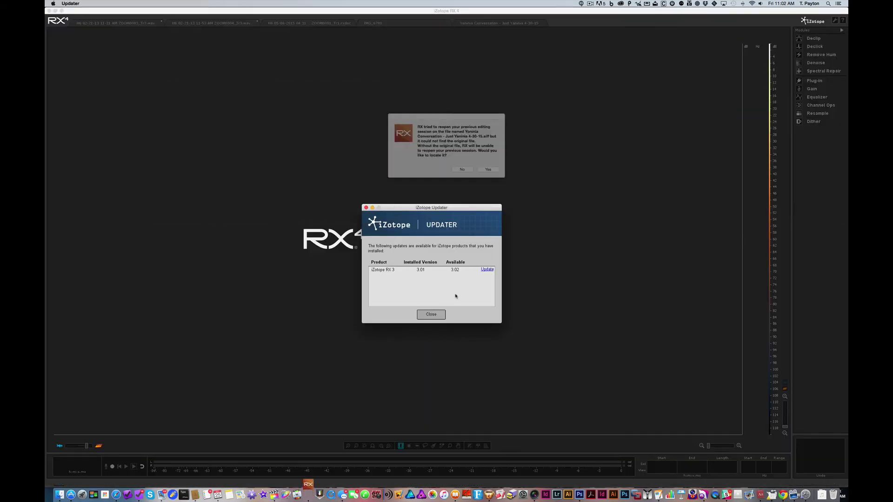
Switch to iZotope RX 4, decline reopening the previous session, and return to Final Cut Pro.
click(465, 173)
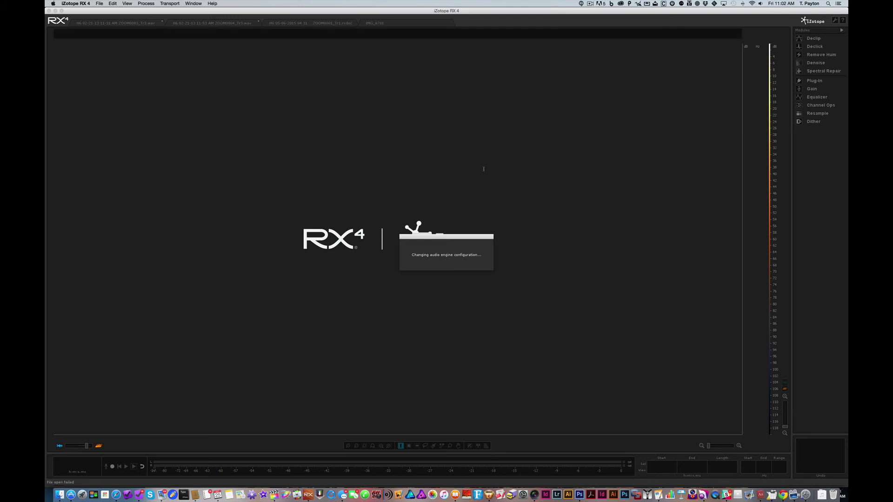
key(super+Tab)
key(super+Tab)
key(super+Tab)
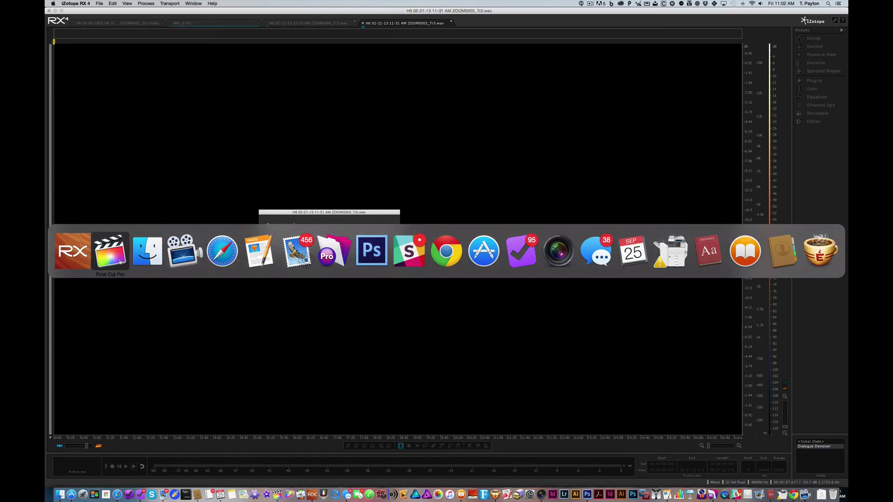
key(super+shift+Tab)
key(super+shift+Tab)
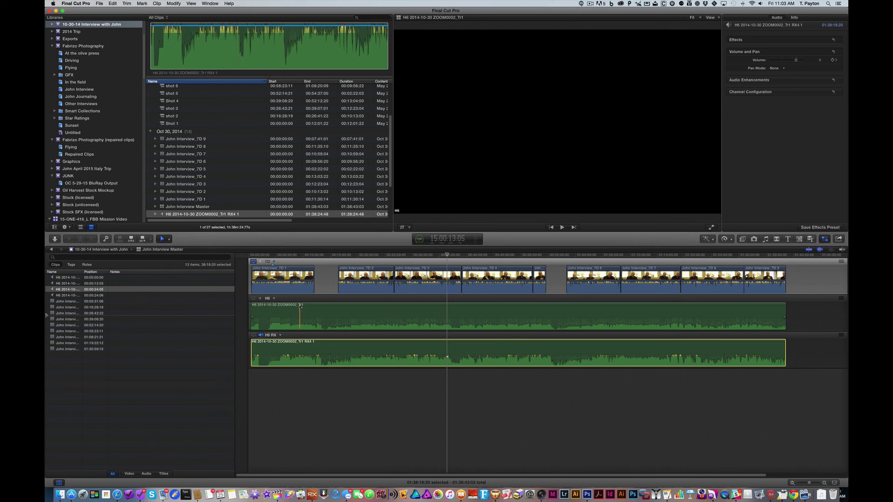
Go back to the main TEMP FLICKER fix edit and play the deflickered beach opening with its FONDI, ITALY title.
key(super+bracketleft)
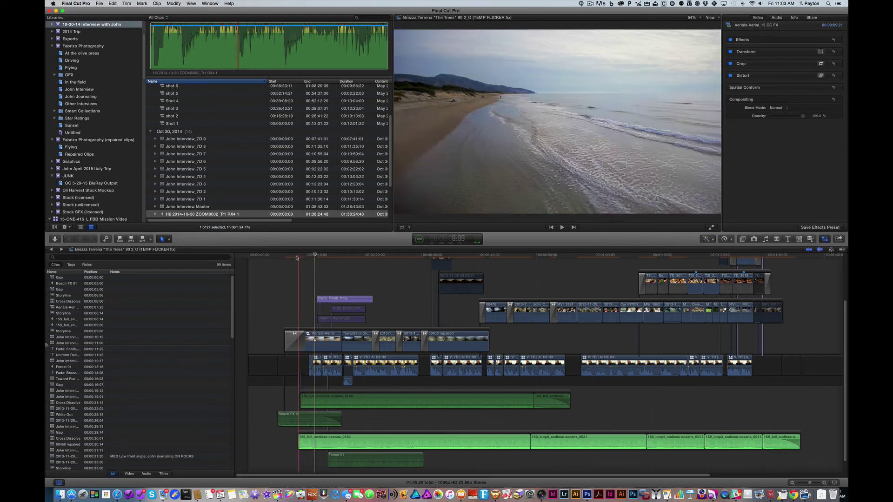
key(space)
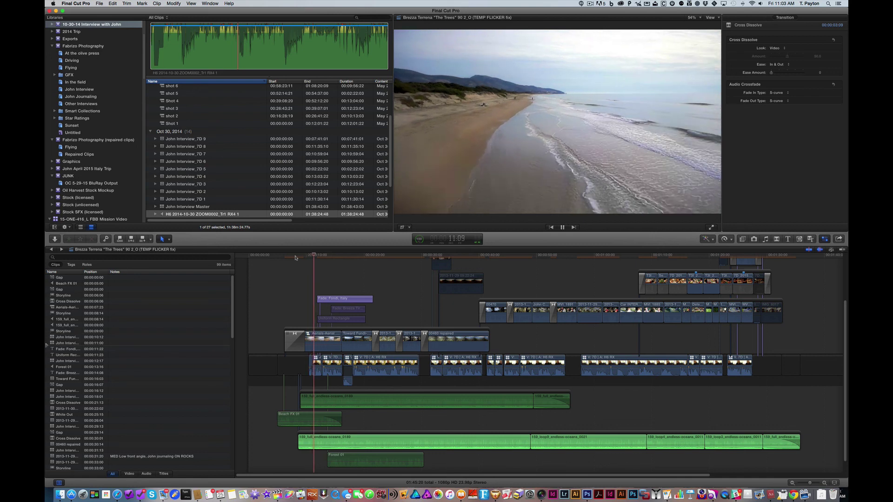
key(space)
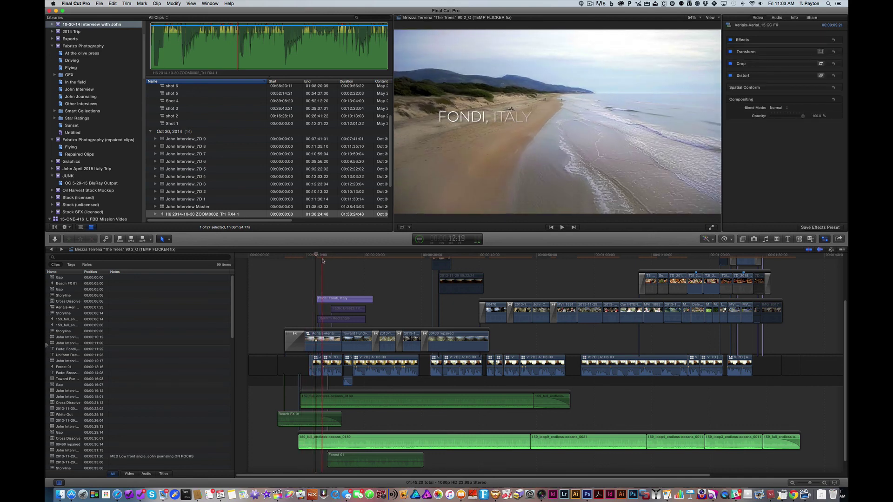